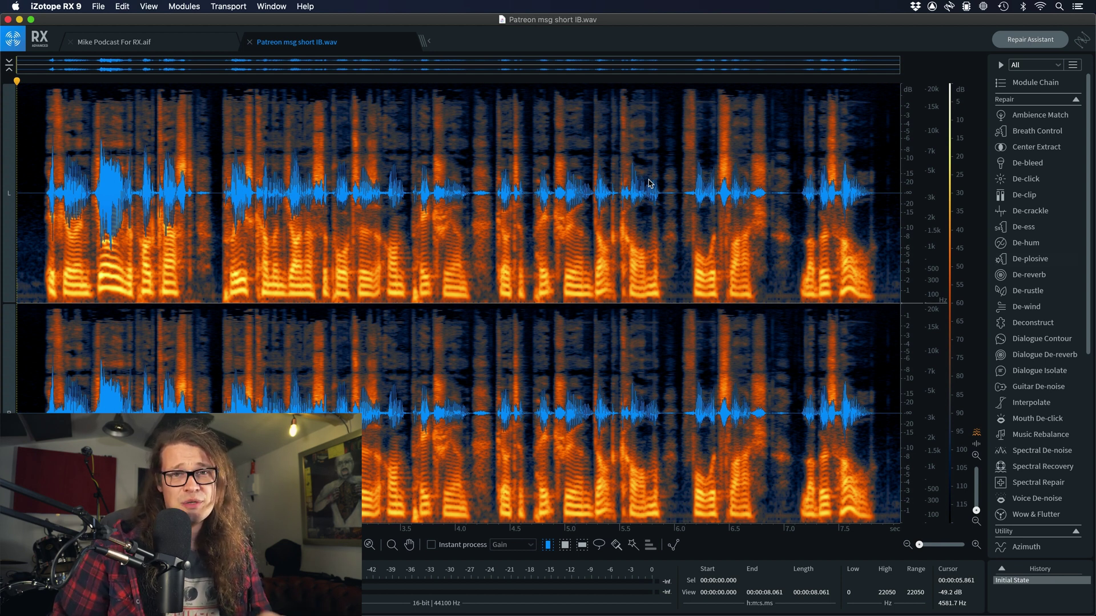
Step: Play the voice recording and set the Spectral Recovery amount to 79%
key(space)
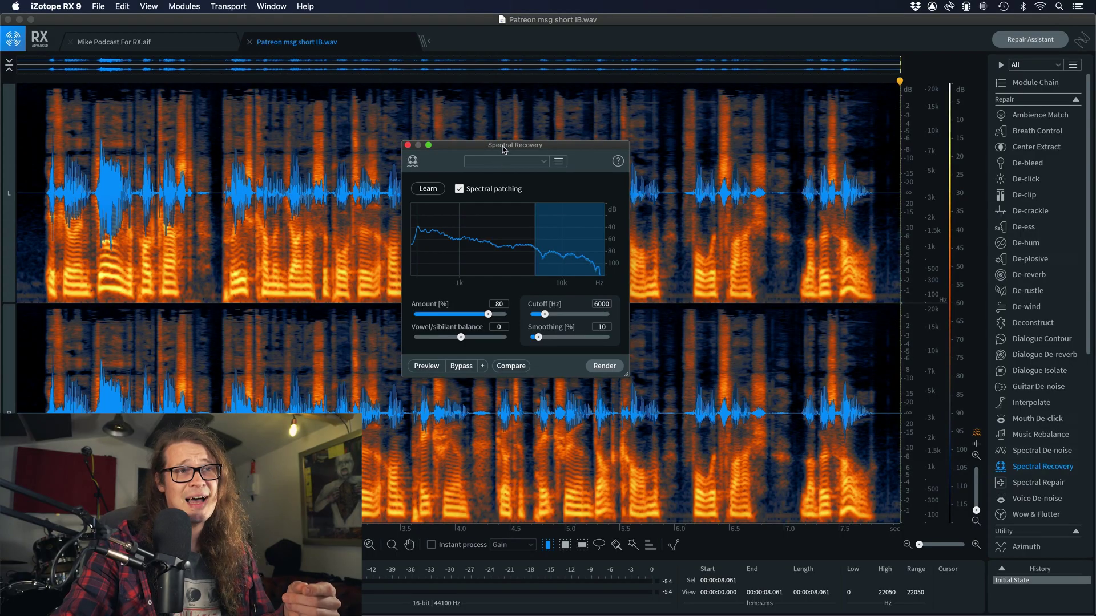
drag(502, 149, 505, 140)
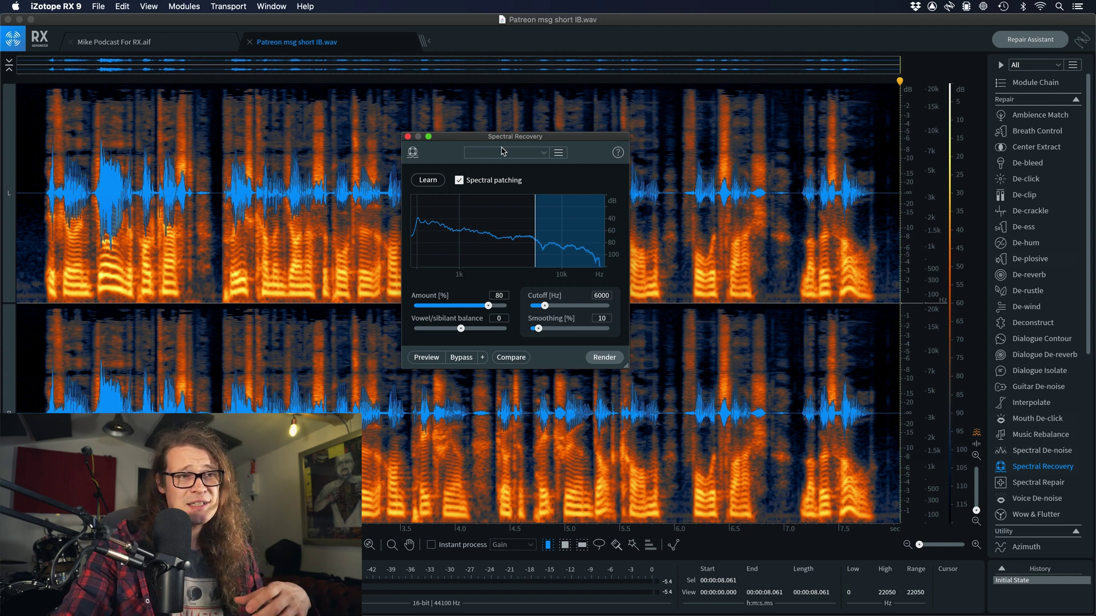
click(511, 358)
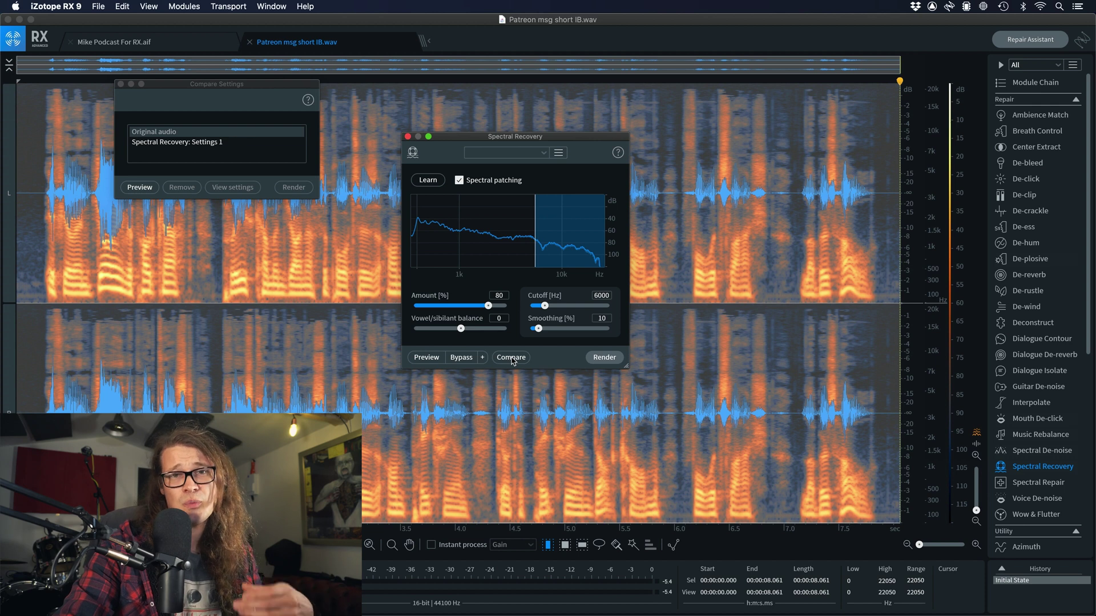
click(511, 358)
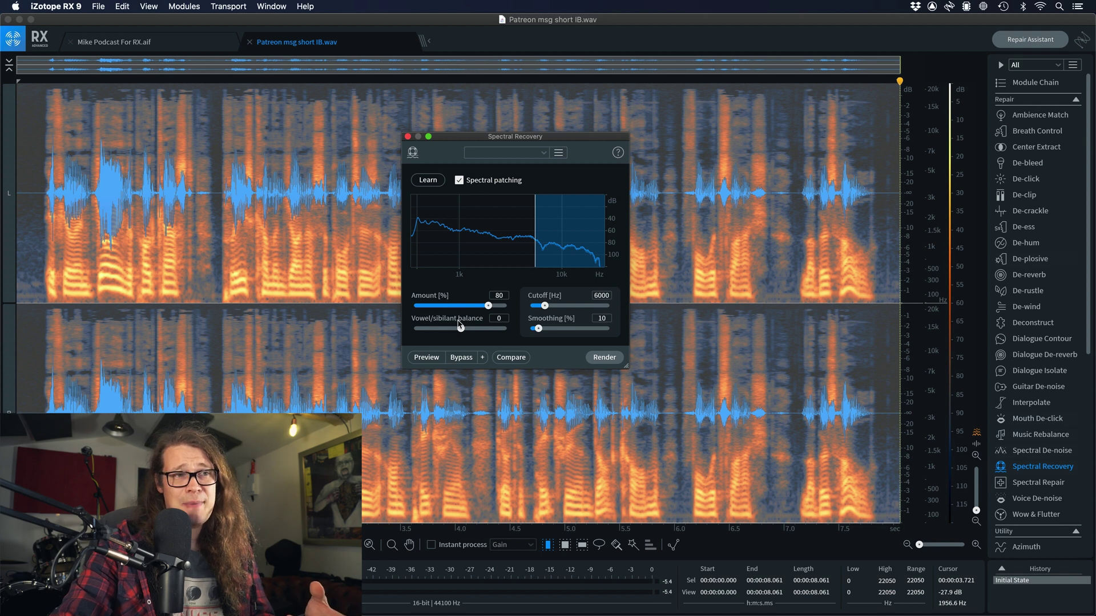
alt+click(488, 306)
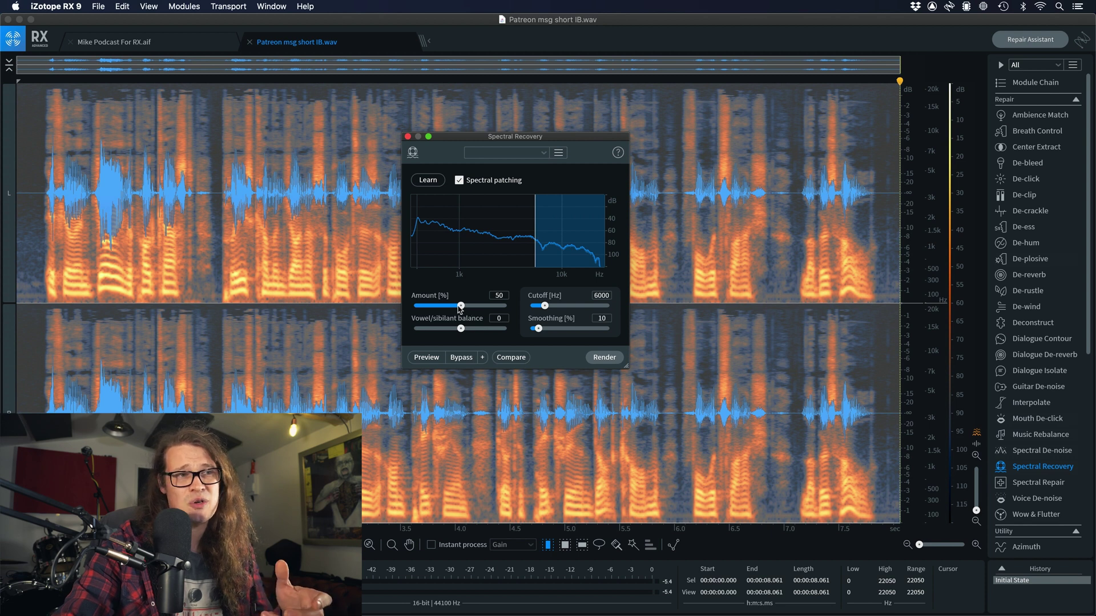
drag(467, 307, 480, 308)
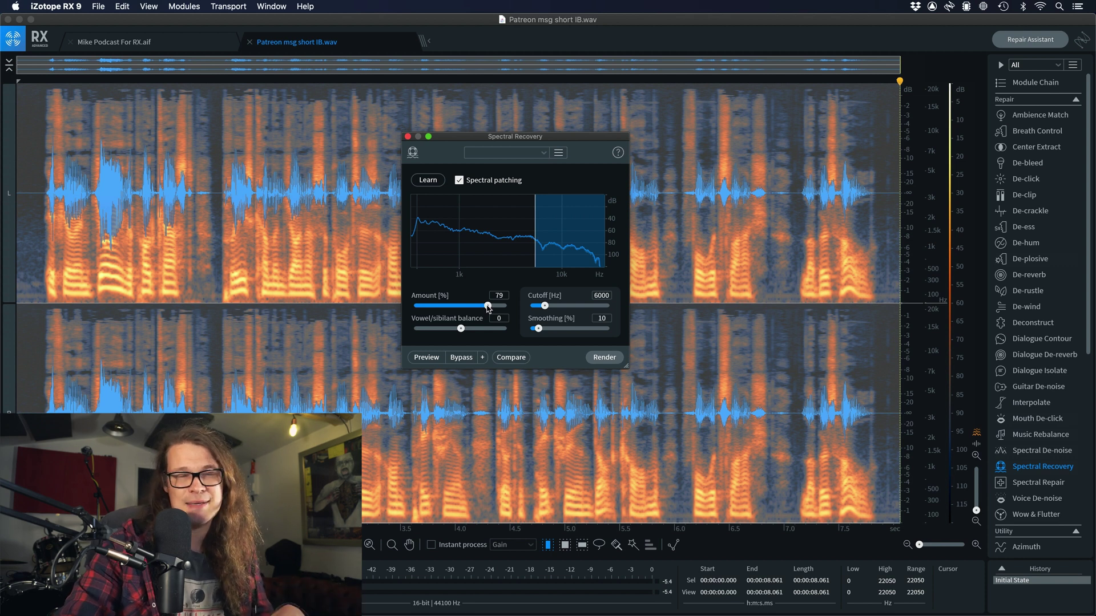
Step: Compare the original audio with the Spectral Recovery settings, switching between both versions during the preview
click(511, 358)
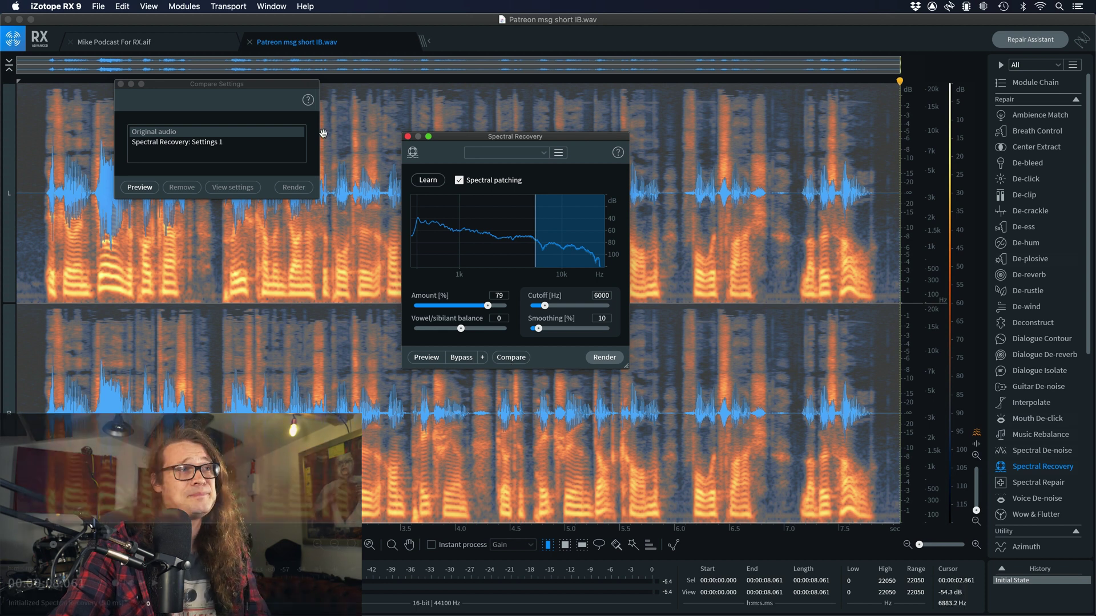
click(159, 165)
click(151, 189)
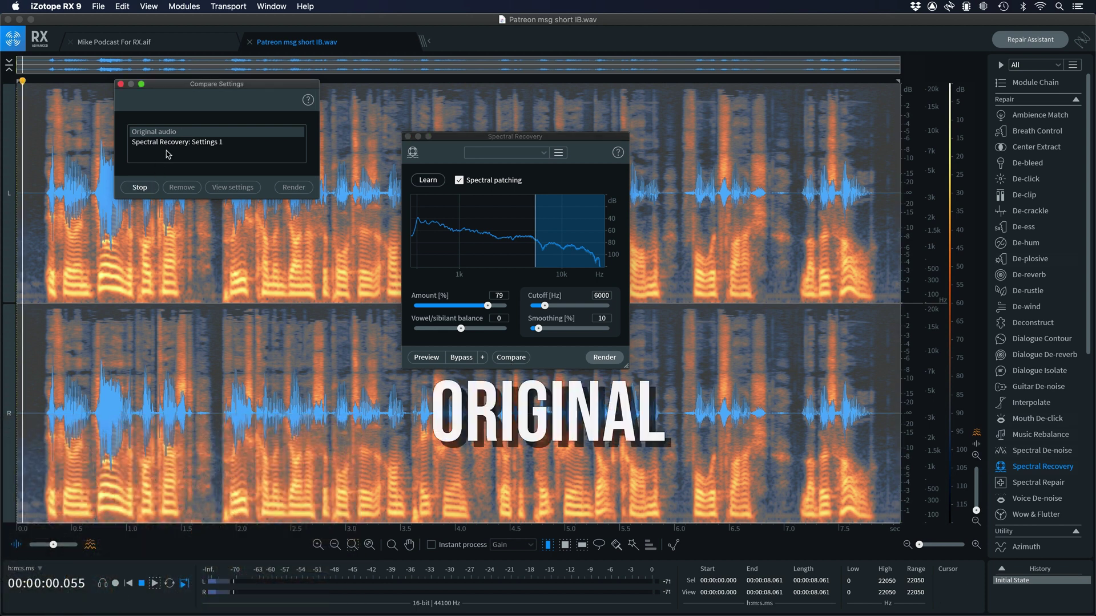
click(179, 142)
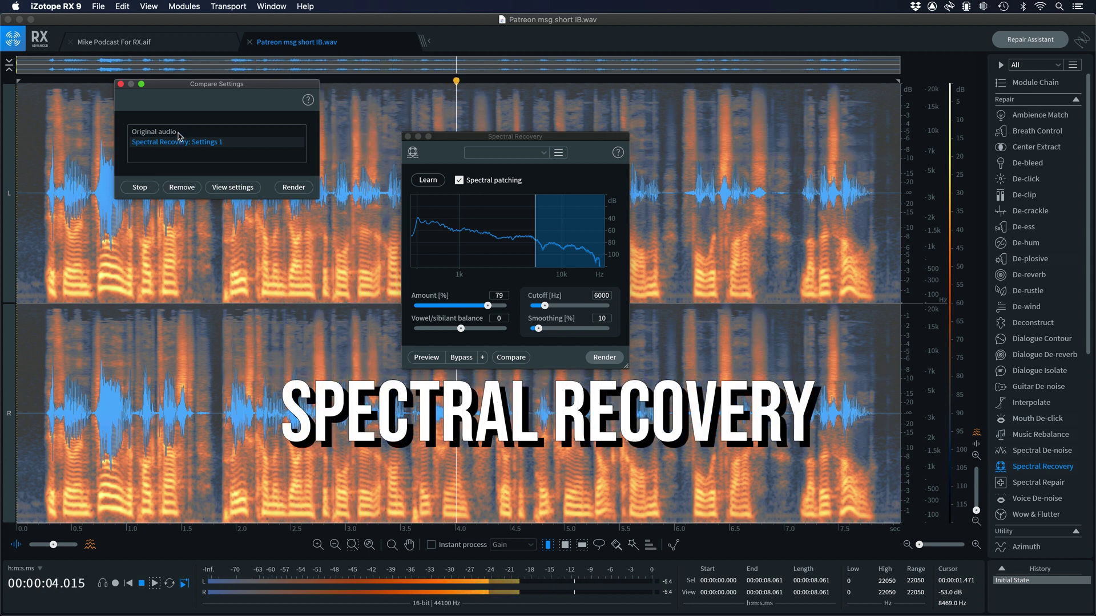
click(179, 132)
click(180, 143)
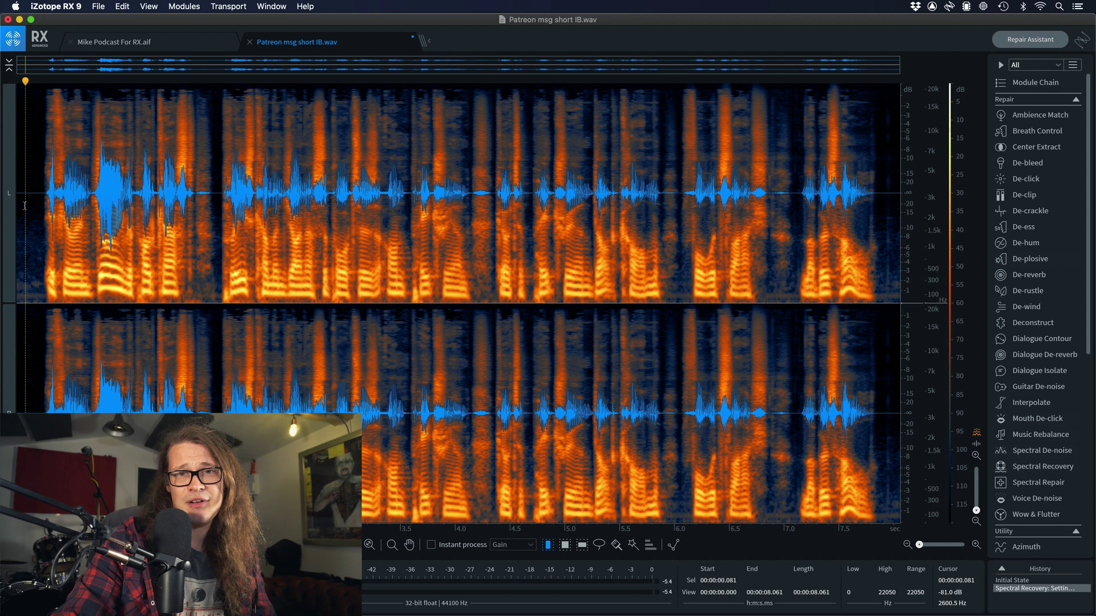
Step: Play the recovered audio from near its start and replay it from about 1.85 s to examine the plosive
key(space)
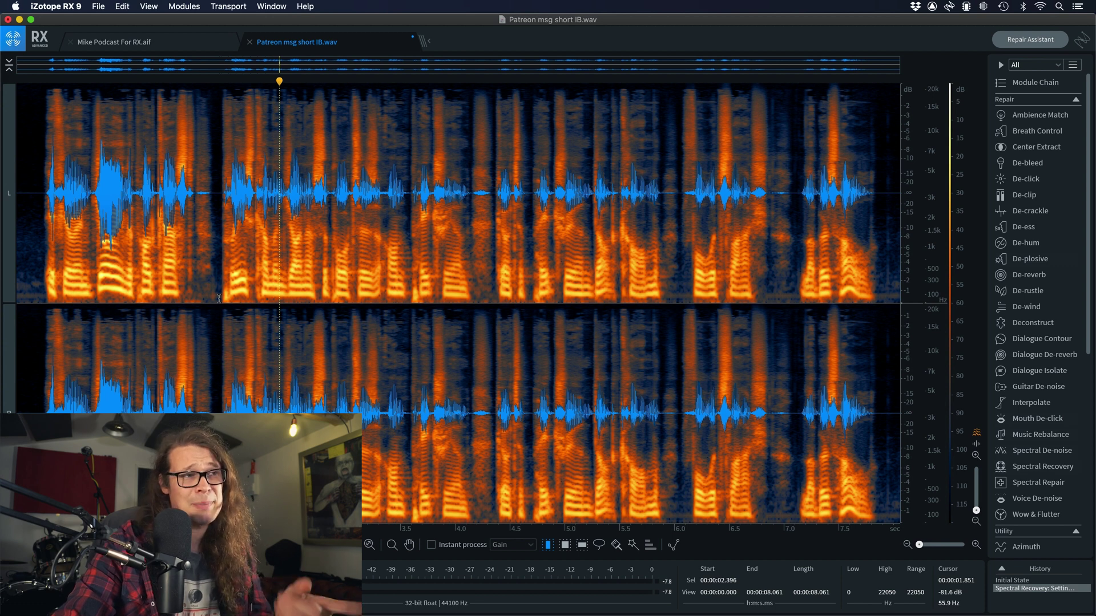
click(219, 298)
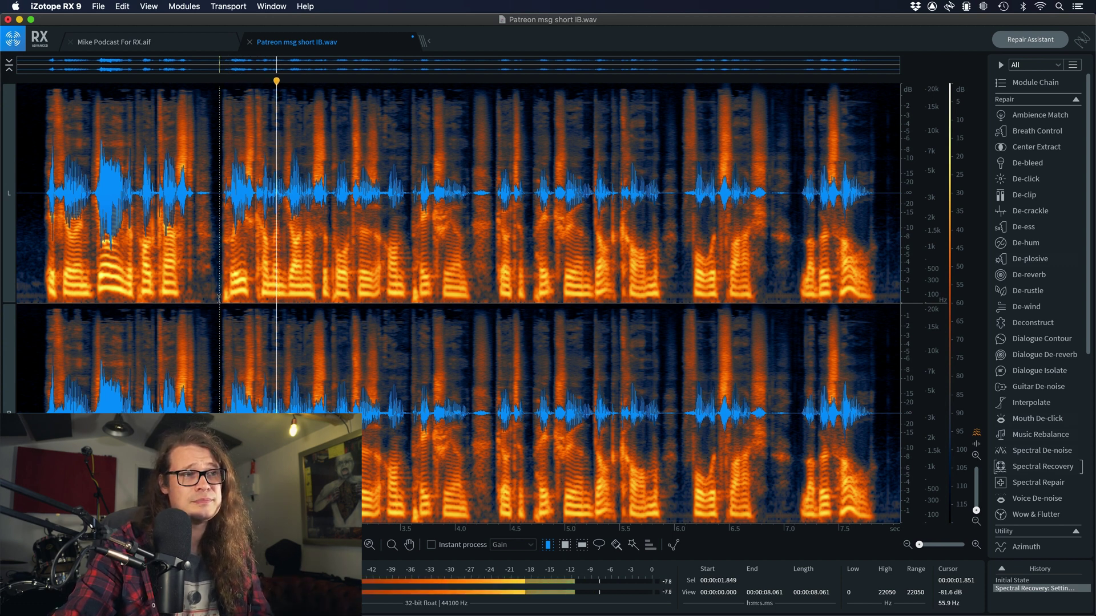
key(space)
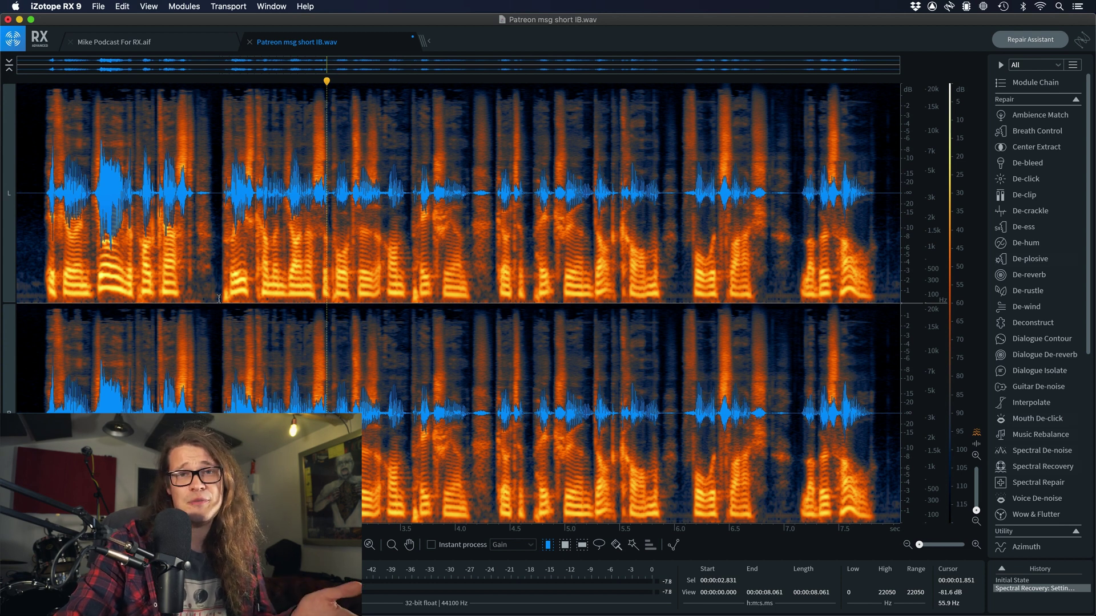
Step: Render De-plosive on the section from about 1.8 to 2.0 s with strength 8.6 and a frequency limit of 181 Hz
click(1030, 258)
drag(765, 180, 662, 132)
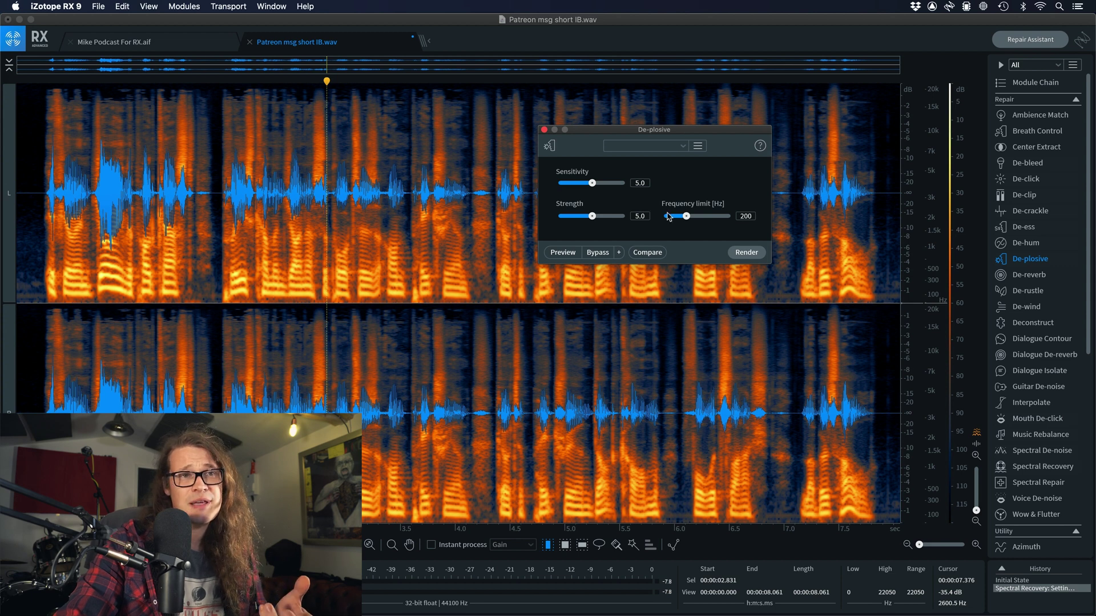
drag(687, 217, 683, 219)
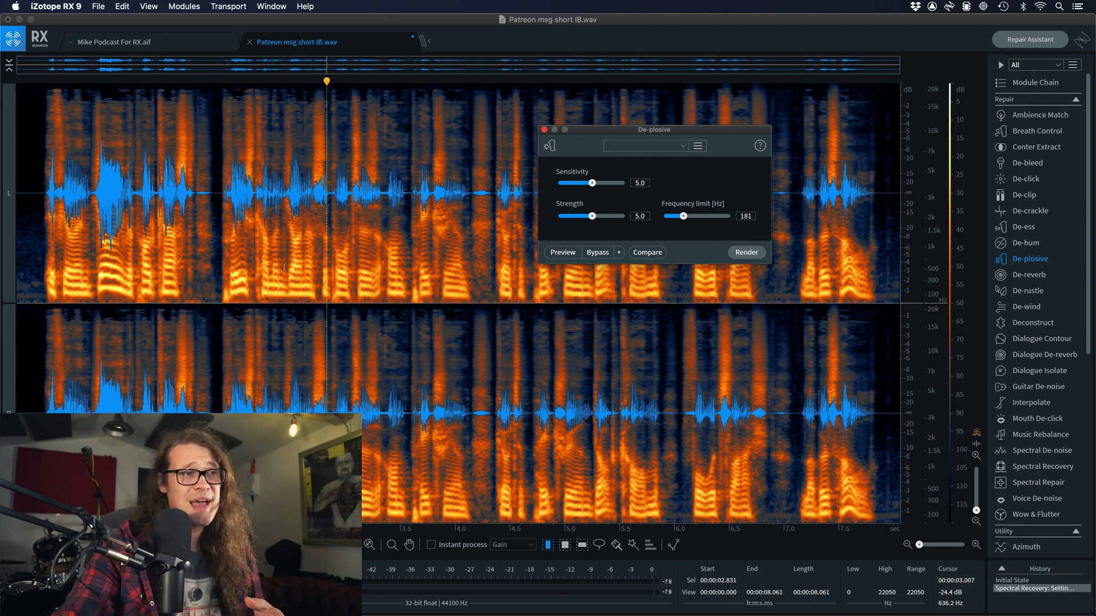
drag(214, 280, 230, 282)
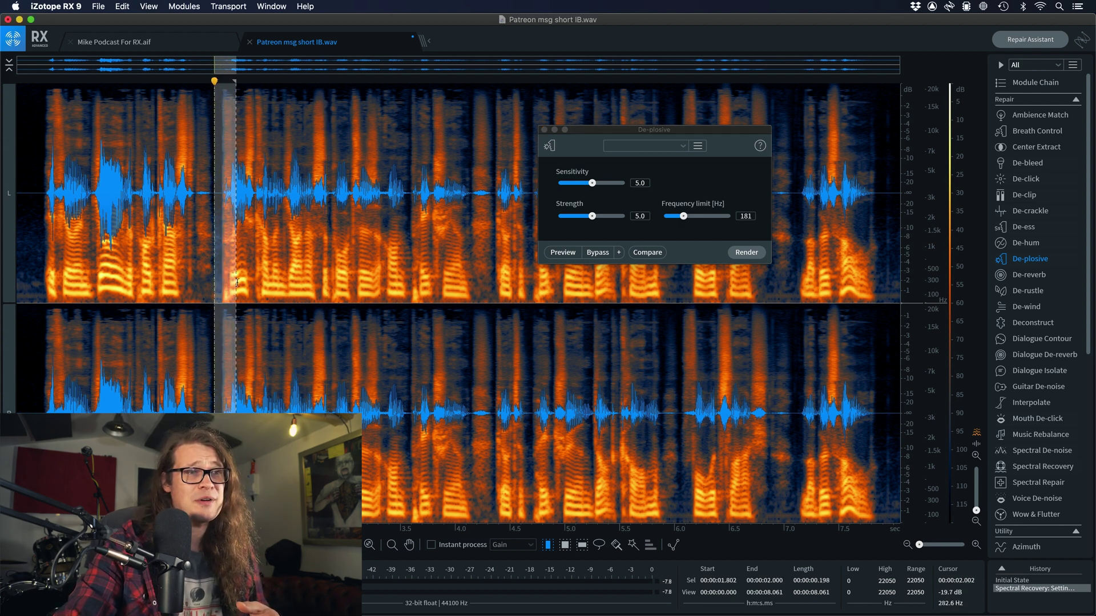
drag(592, 216, 617, 222)
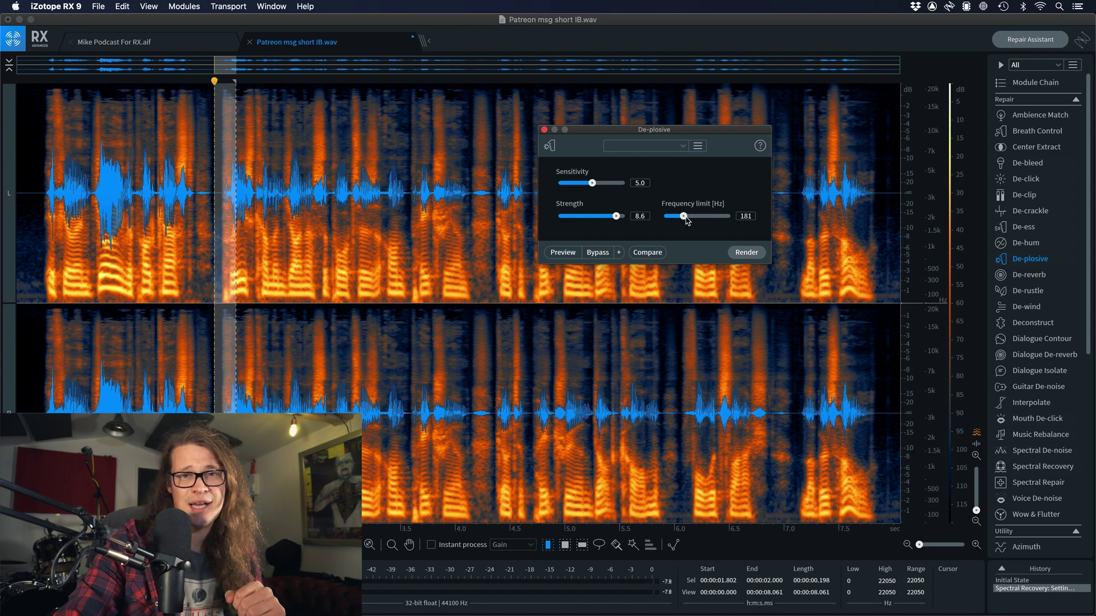
click(741, 253)
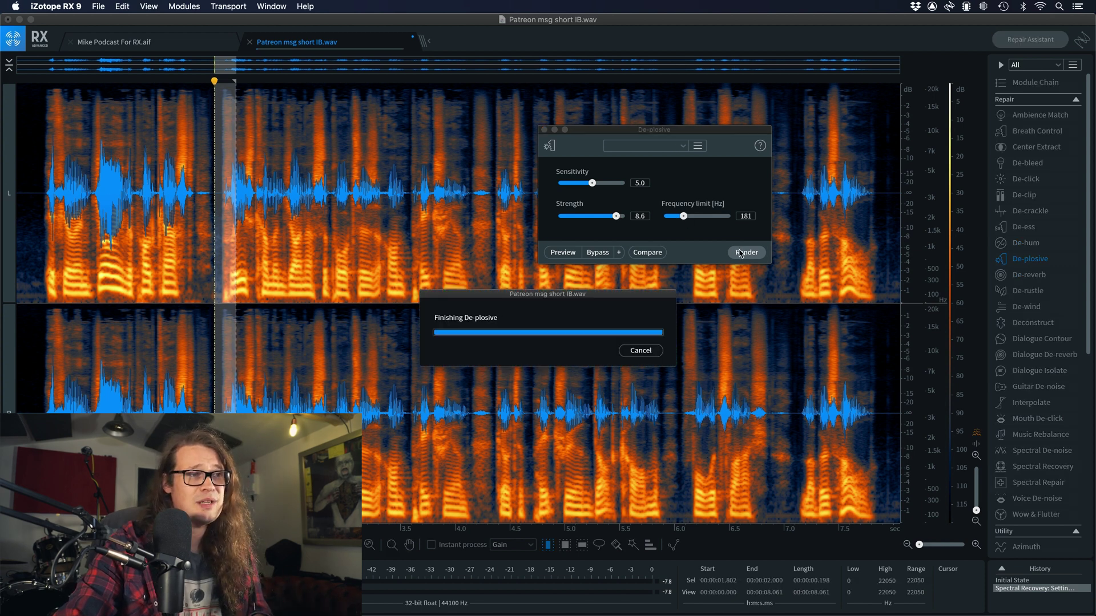
Step: Play the recording from about 1.24 s to check the de-plosived section
click(153, 237)
key(space)
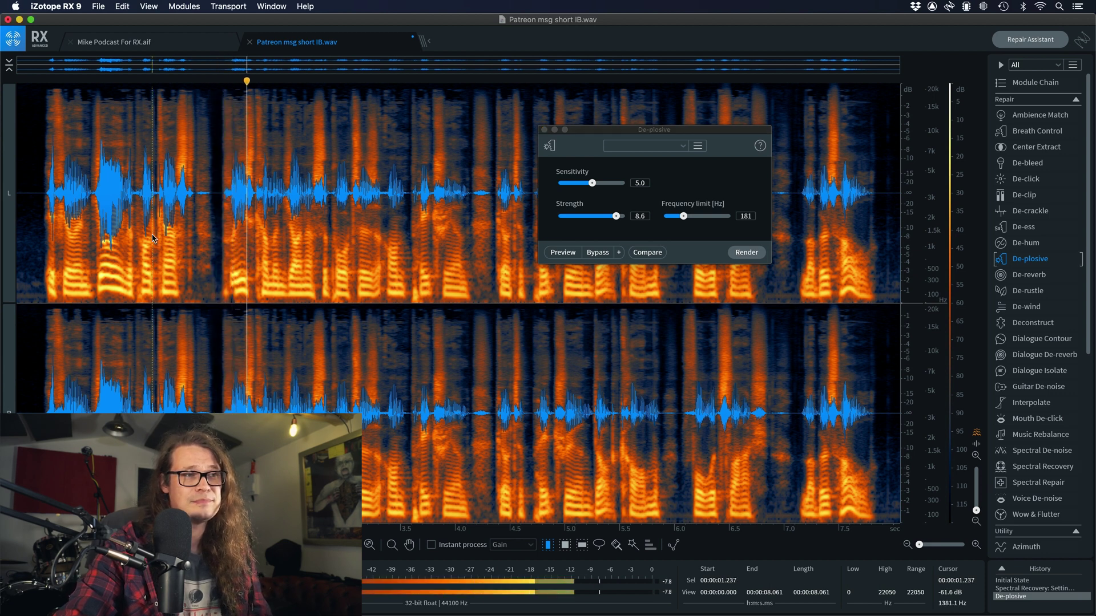
key(space)
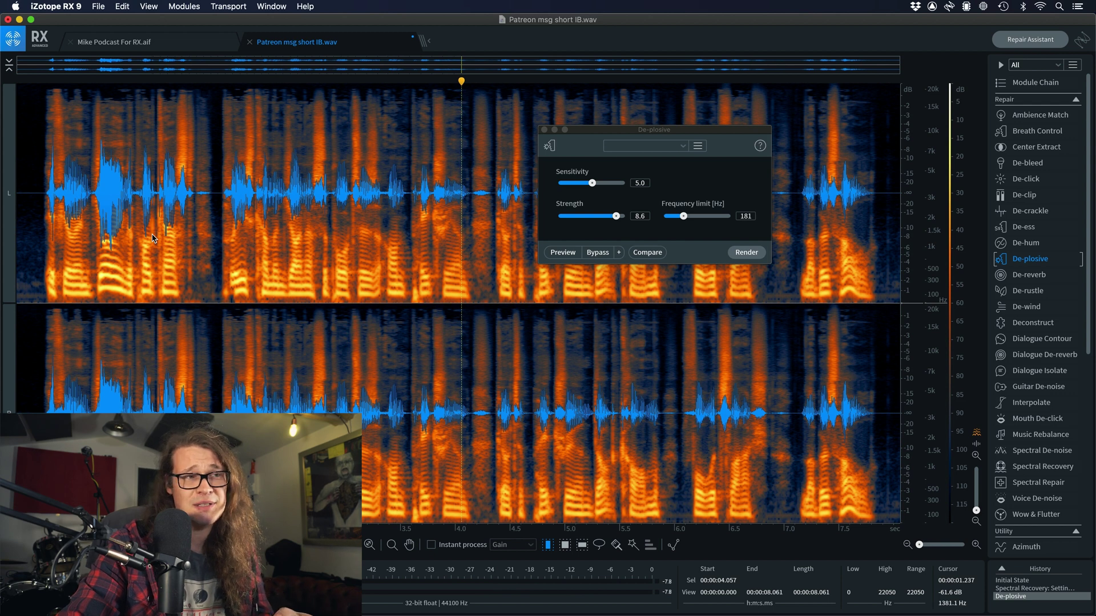
Step: Compare the audio from about 1.5 s with De-plosive undone and with it redone
key(super+z)
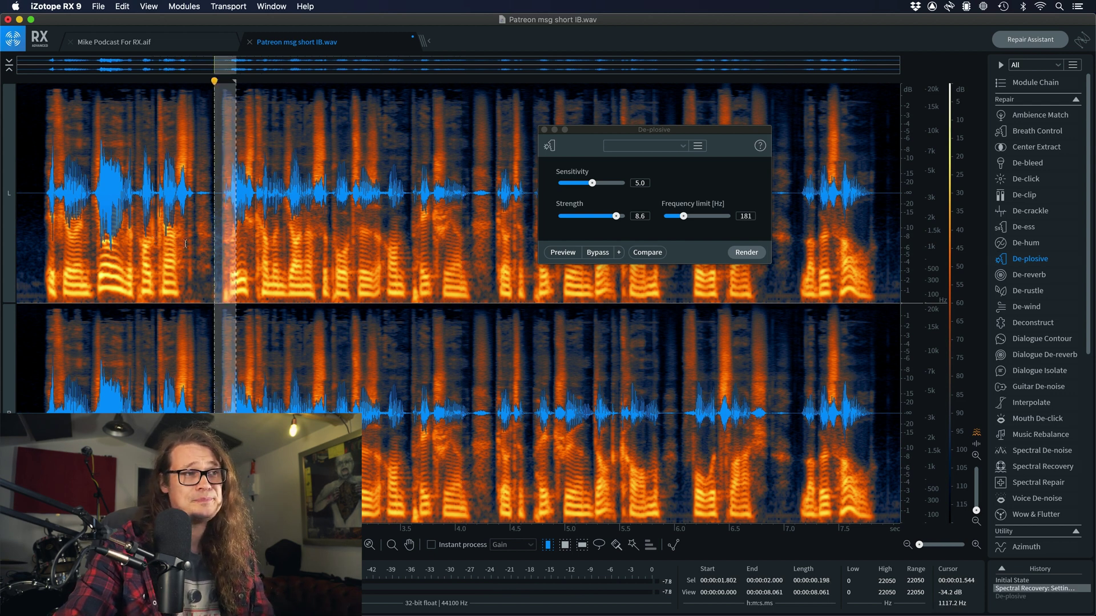
click(185, 244)
key(space)
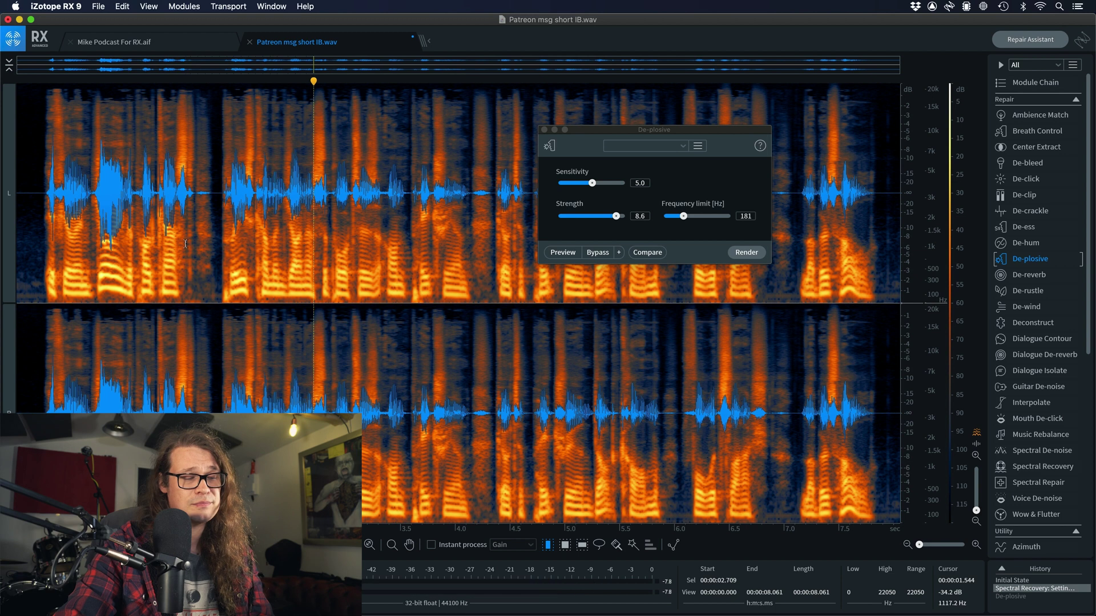
key(super+shift+z)
click(184, 244)
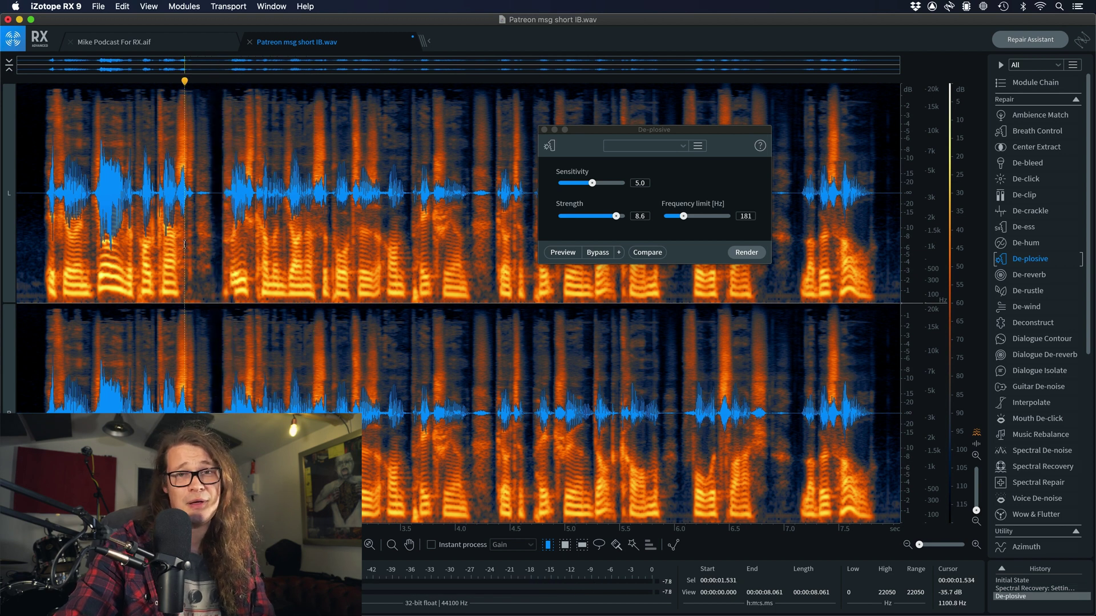
key(space)
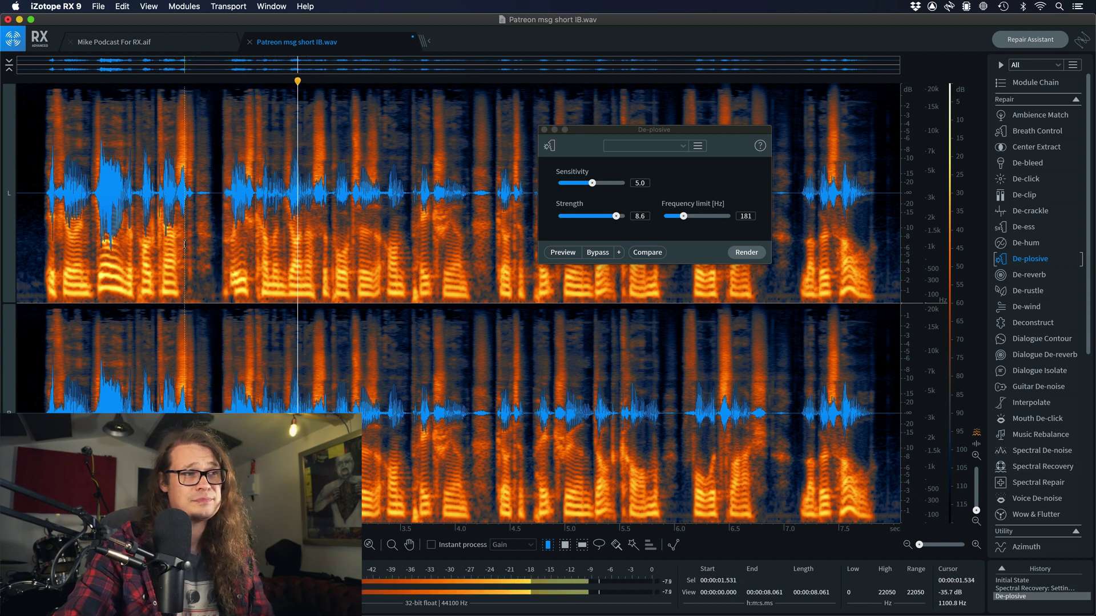
key(space)
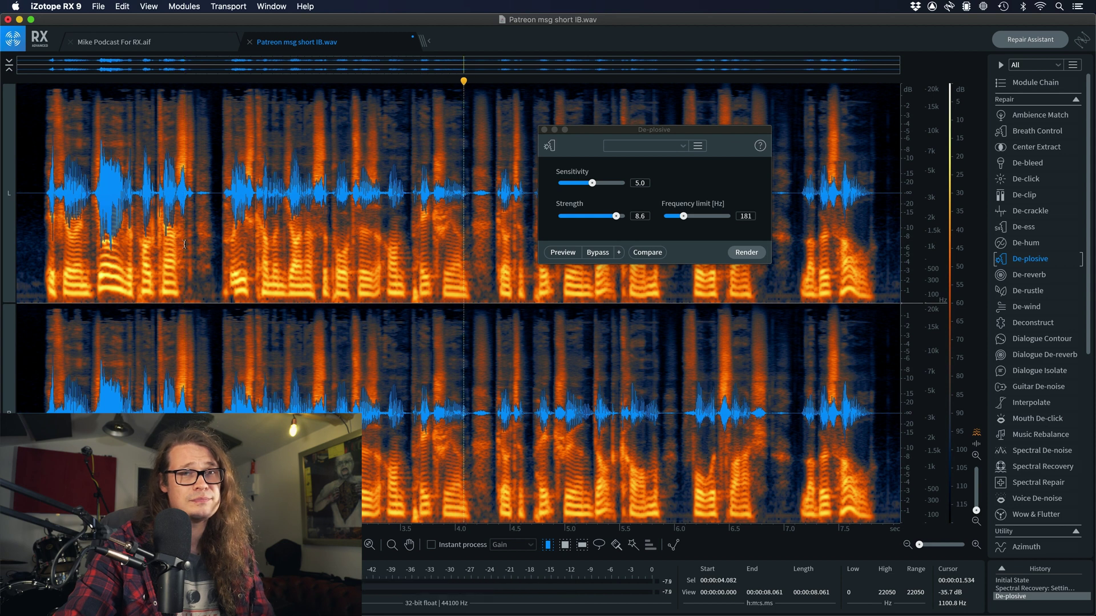
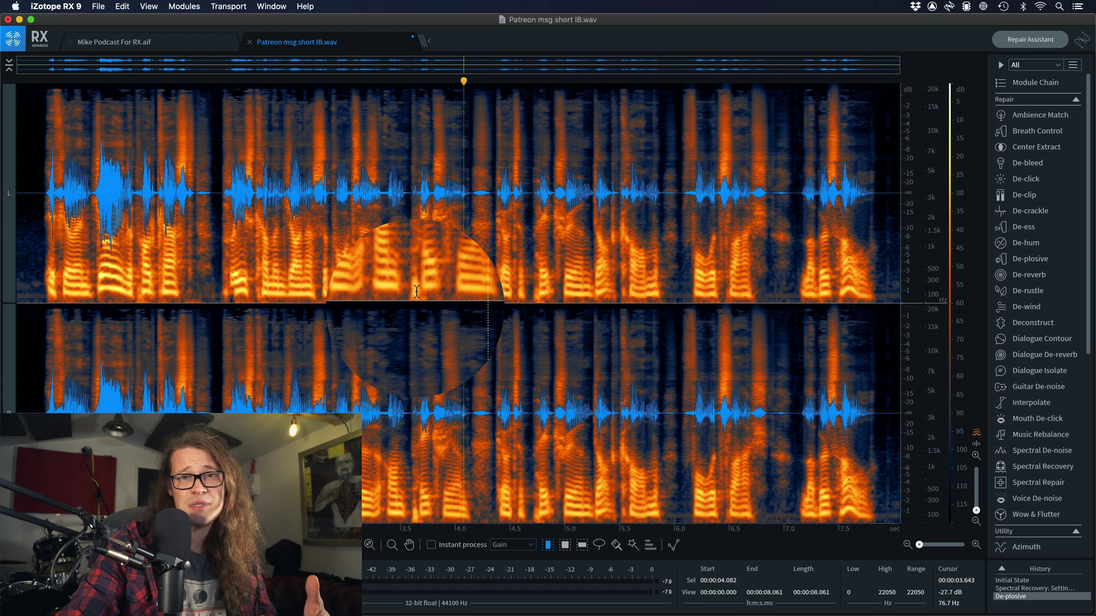
Step: Replay the recording from about 3.4 s to examine the plosive near 3.6 s
click(393, 292)
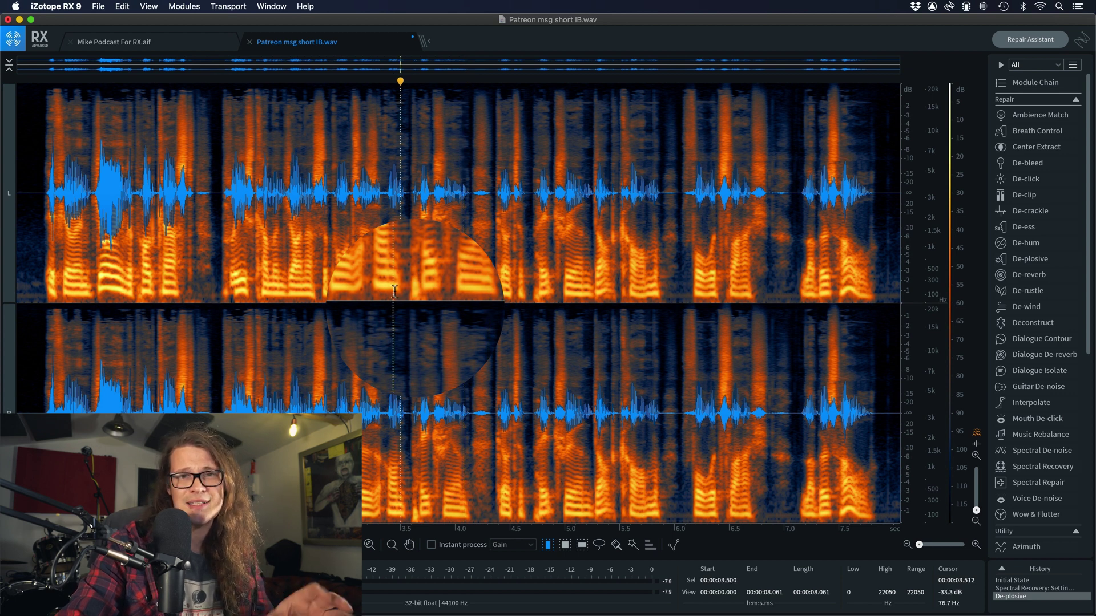
key(space)
key(space)
click(391, 297)
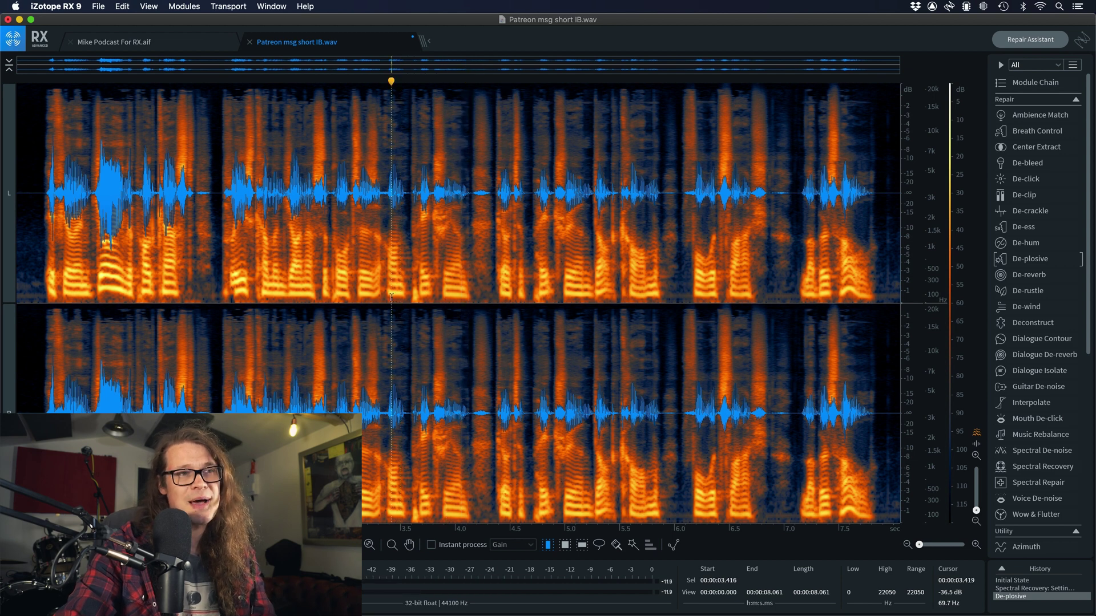
key(space)
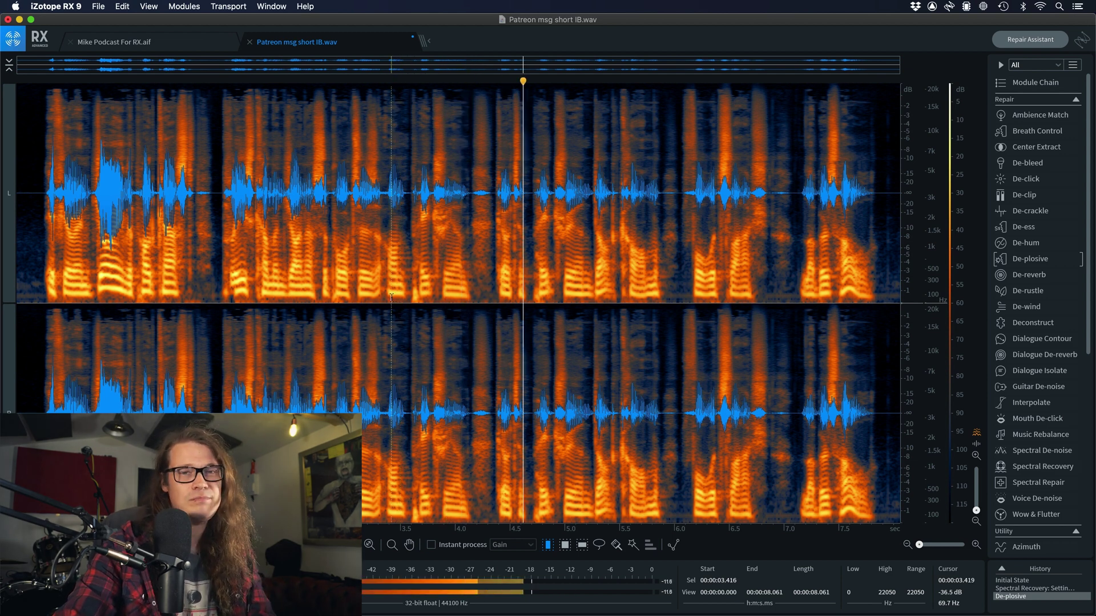
Step: Enable instant processing in Gain mode and activate the brush selection tool for the plosive near 3.6 s
key(z)
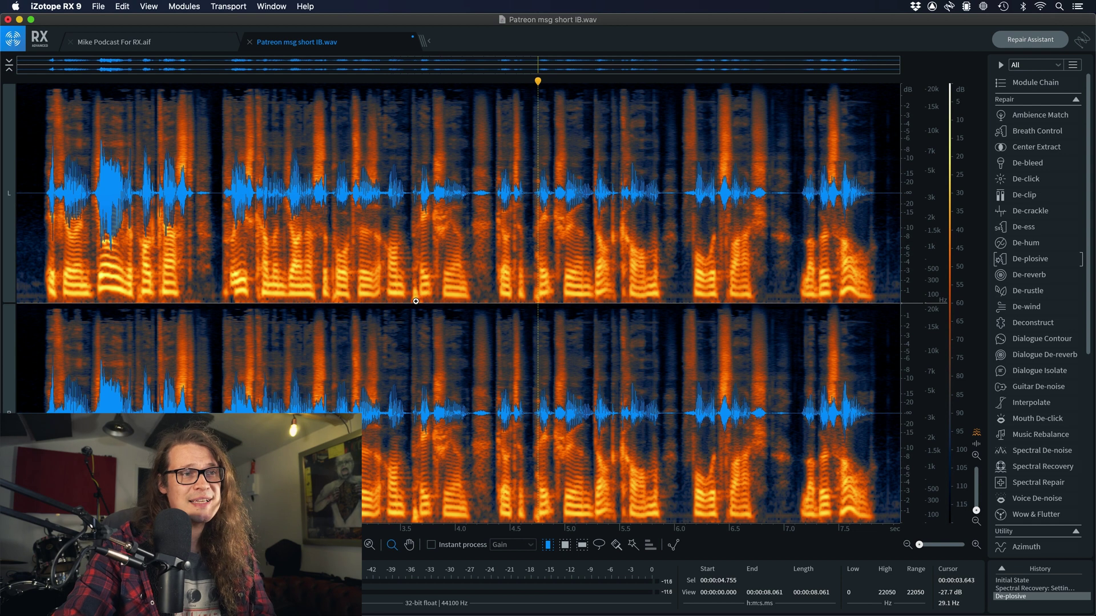
click(416, 300)
click(415, 301)
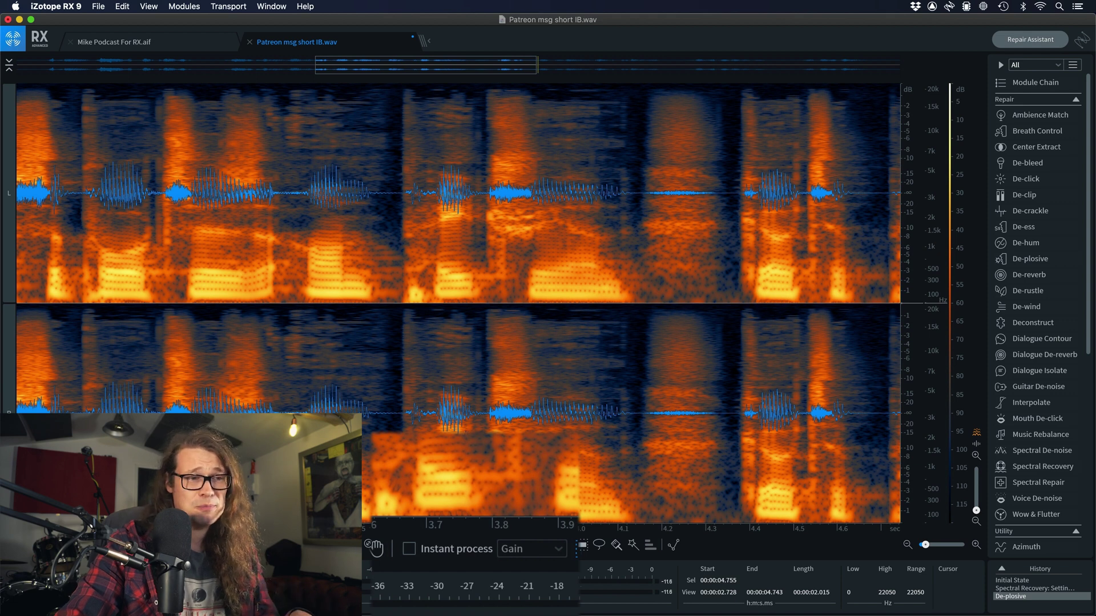
click(410, 550)
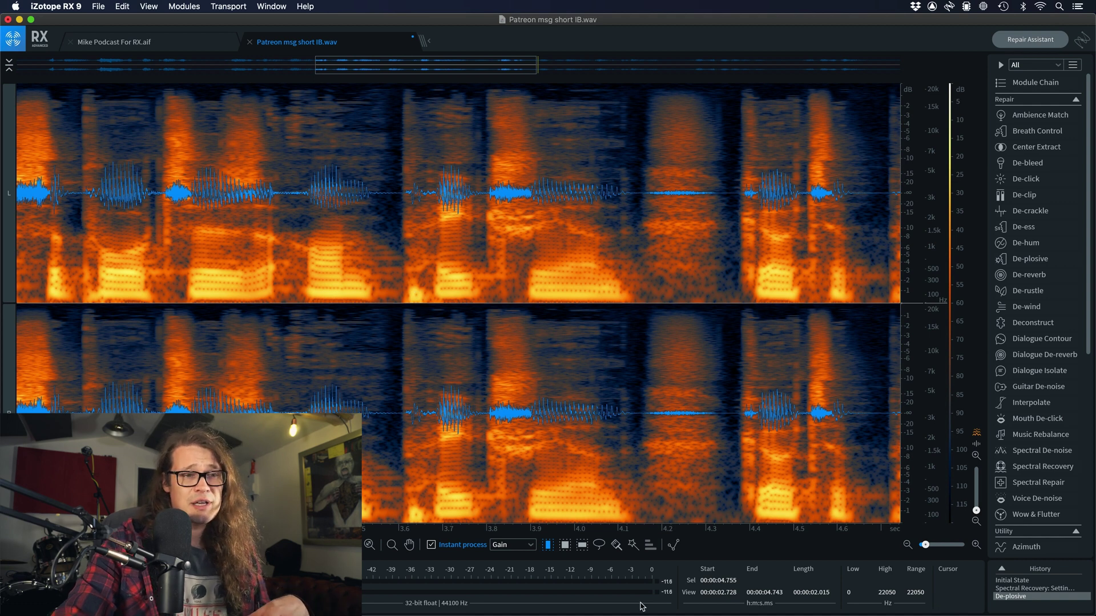
click(616, 545)
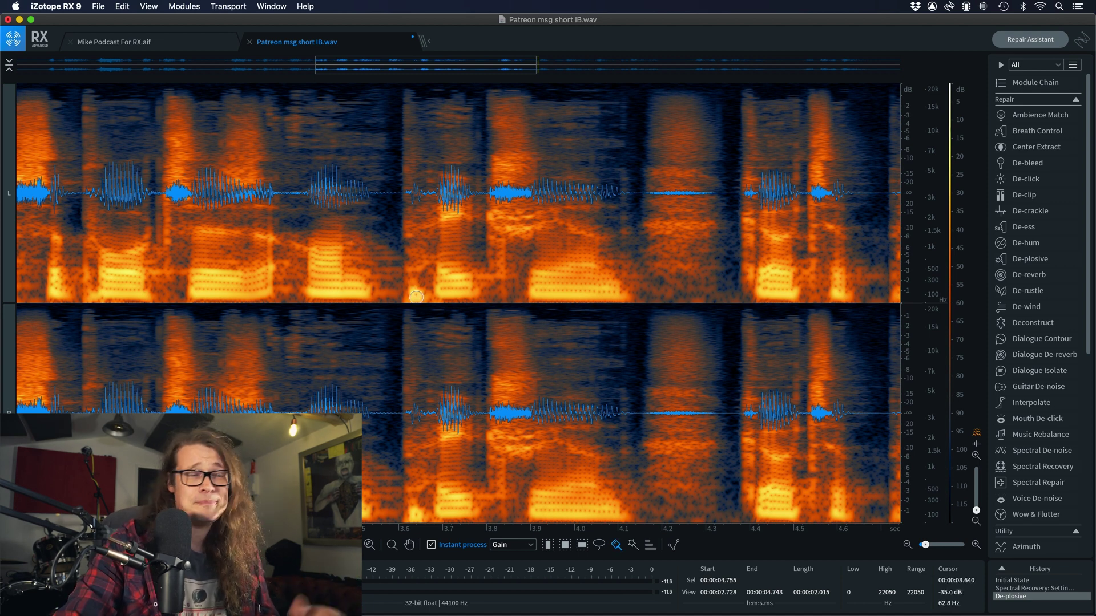
Step: Brush over the low-frequency plosive burst at about 3.61 to 3.65 s, below roughly 250 Hz, to apply the gain change
drag(416, 296, 408, 297)
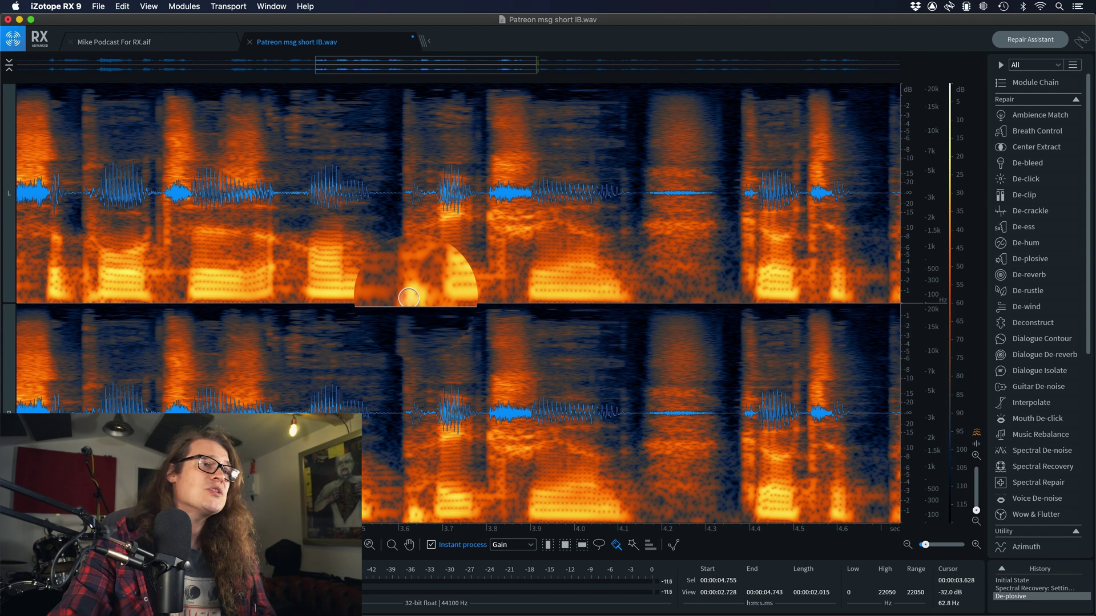
click(411, 294)
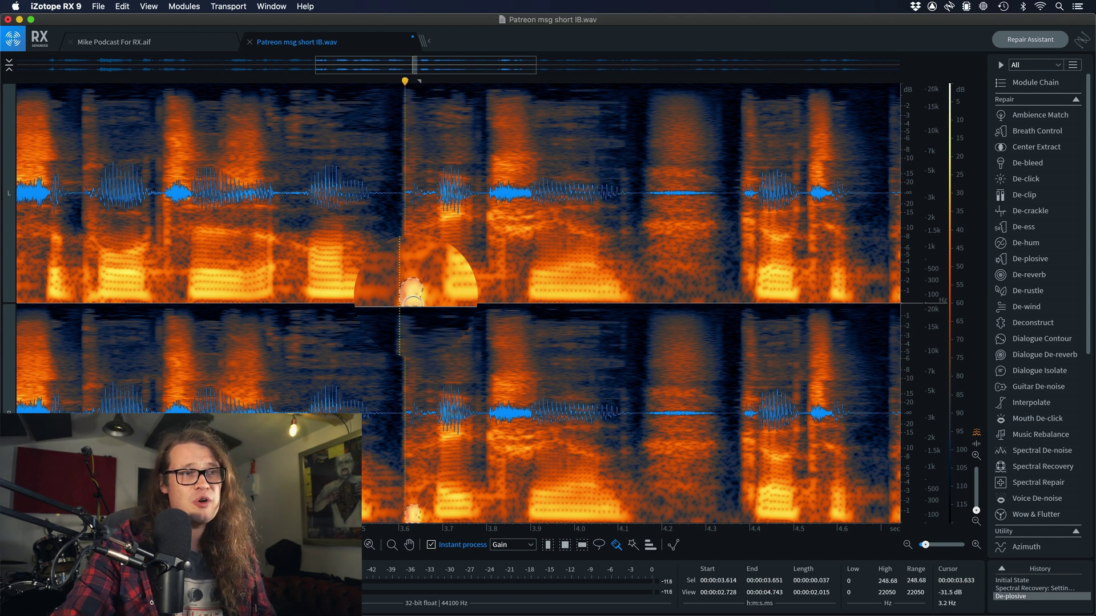
click(409, 294)
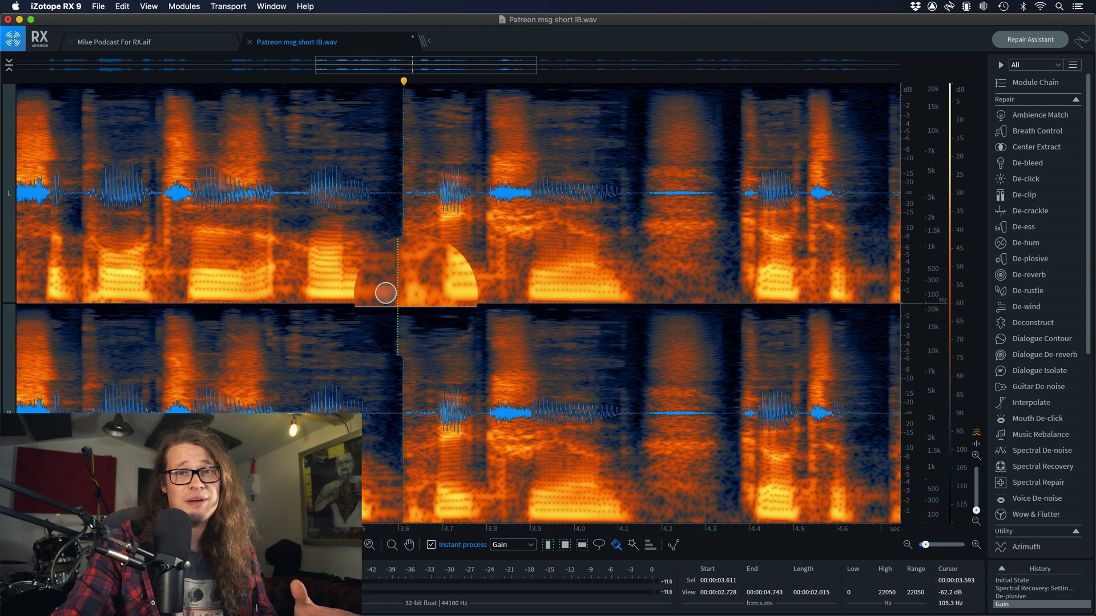
Step: Switch to the time selection tool and play the audio from about 2.9 s to check the brushed plosive
key(r)
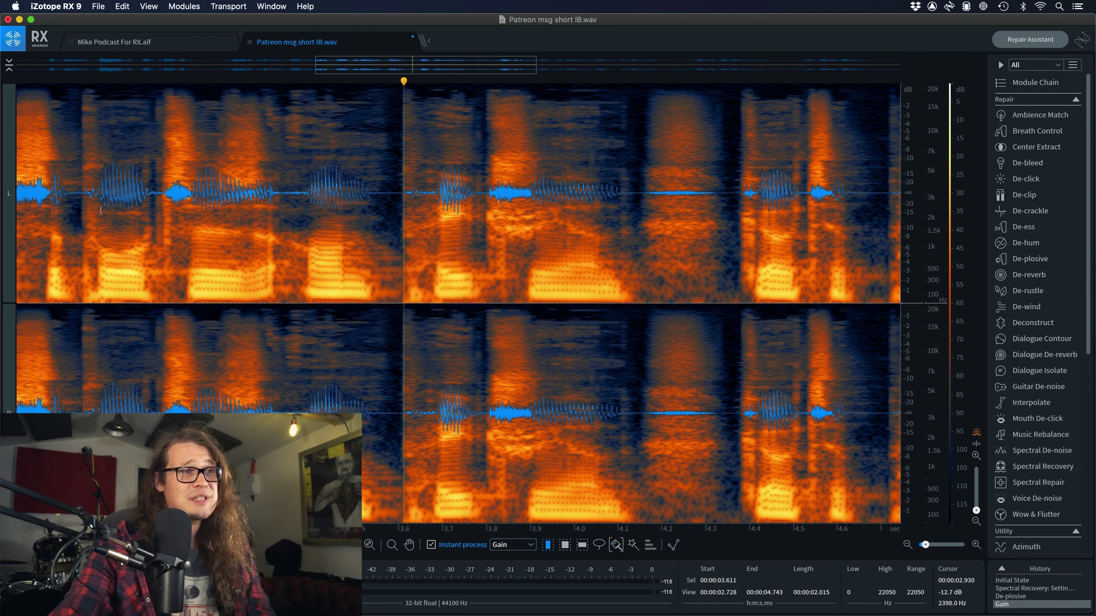
click(97, 211)
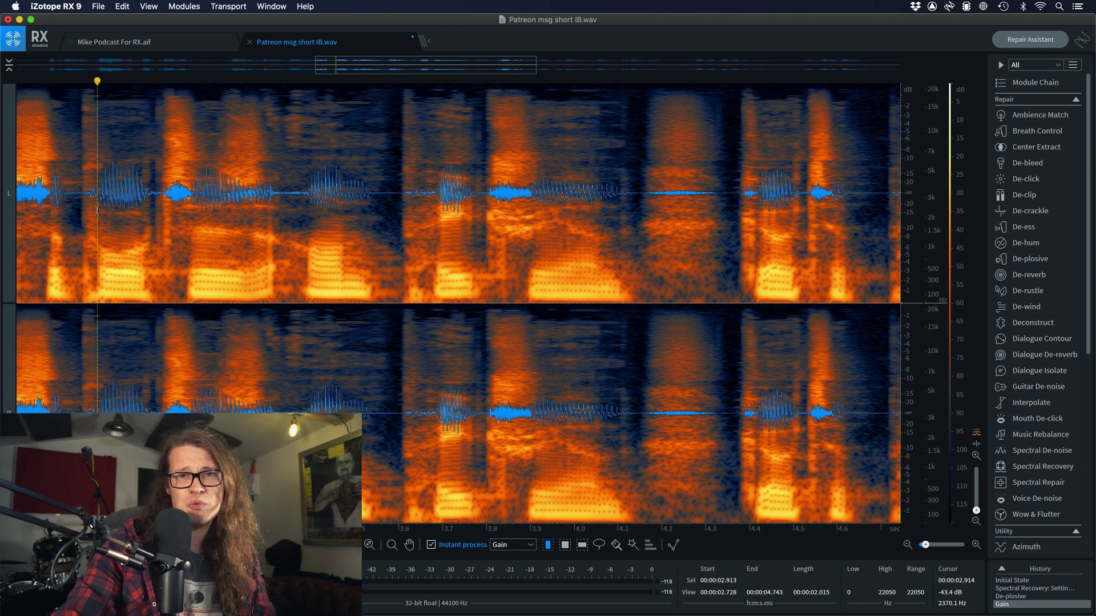
key(space)
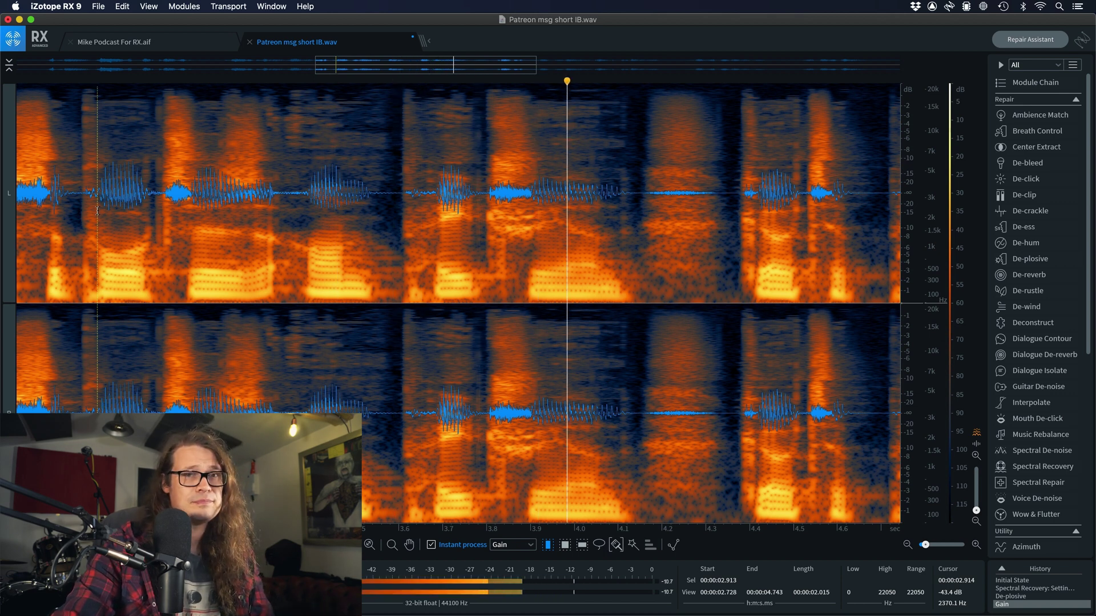